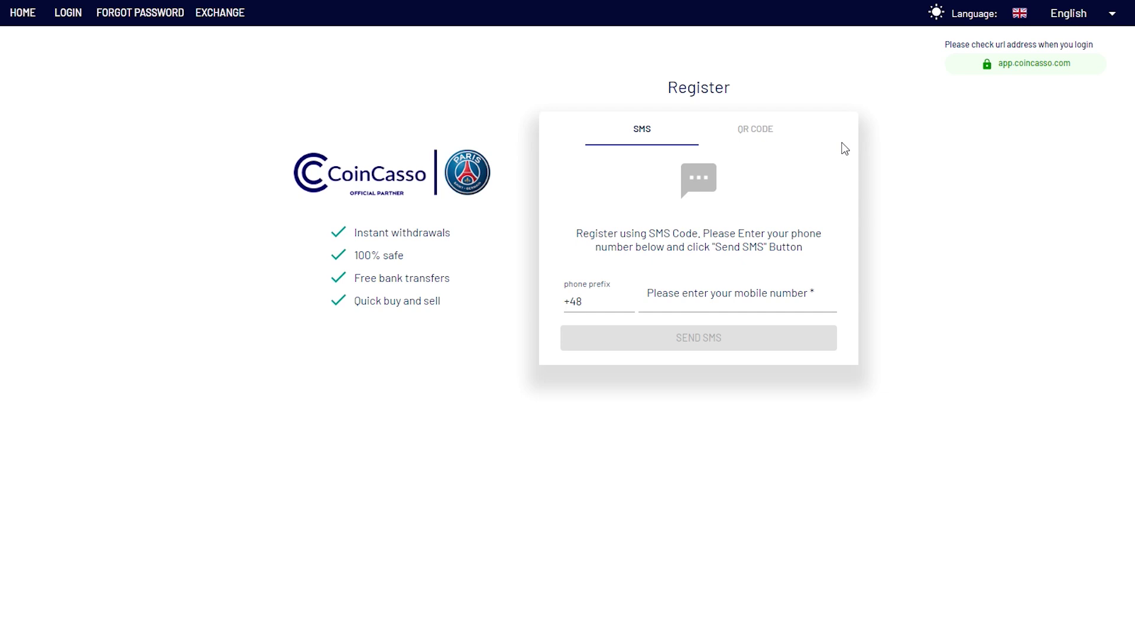
# Enter the mobile number after the +48 prefix on the SMS sign-up form.
pyautogui.click(724, 288)
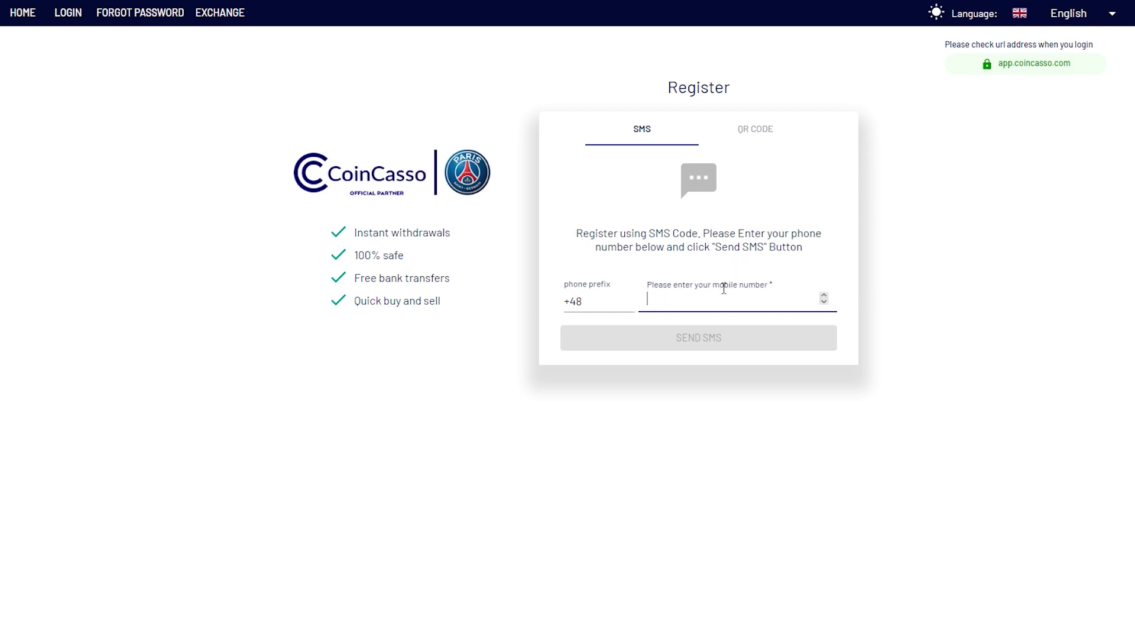
pyautogui.write('000000000')
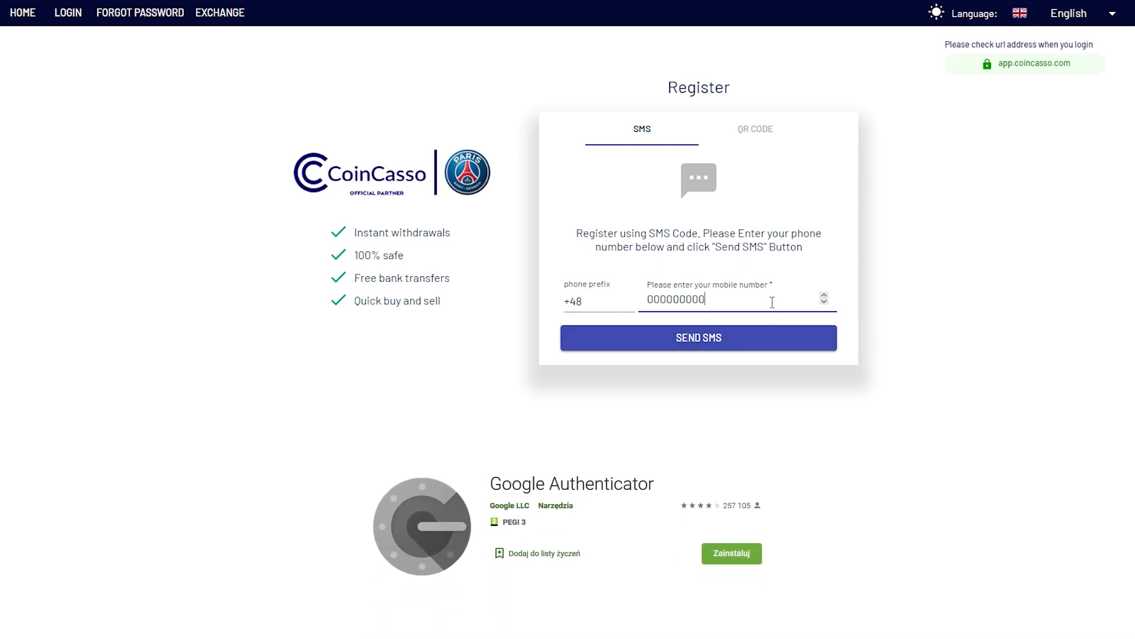
# Switch to QR-code registration and confirm it with the authenticator app's 6-digit code.
pyautogui.click(761, 136)
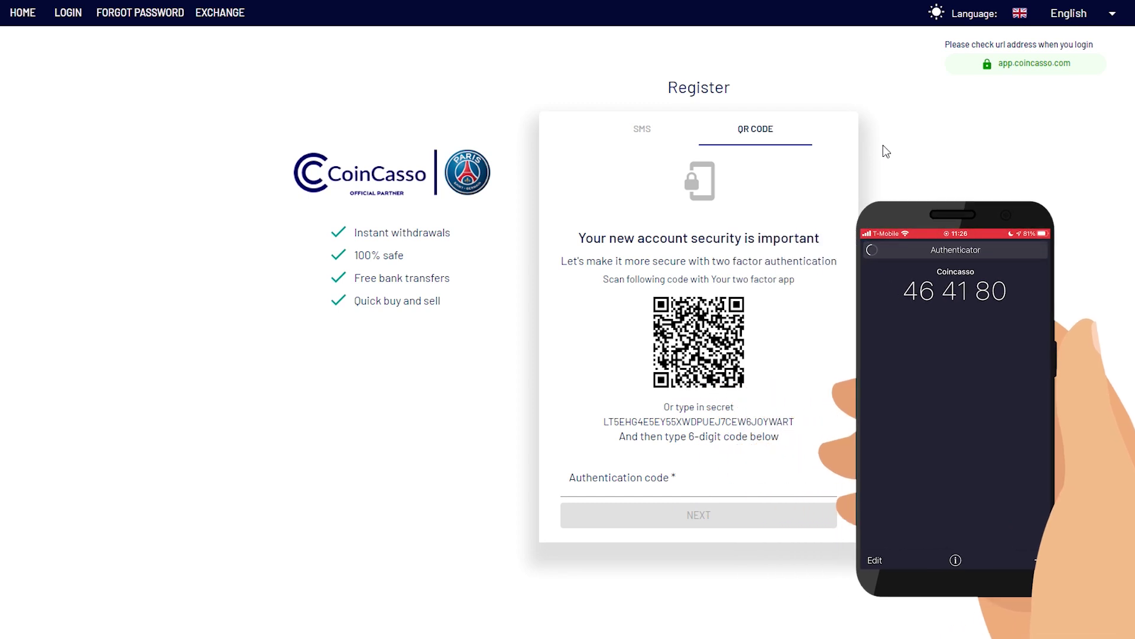
pyautogui.click(600, 473)
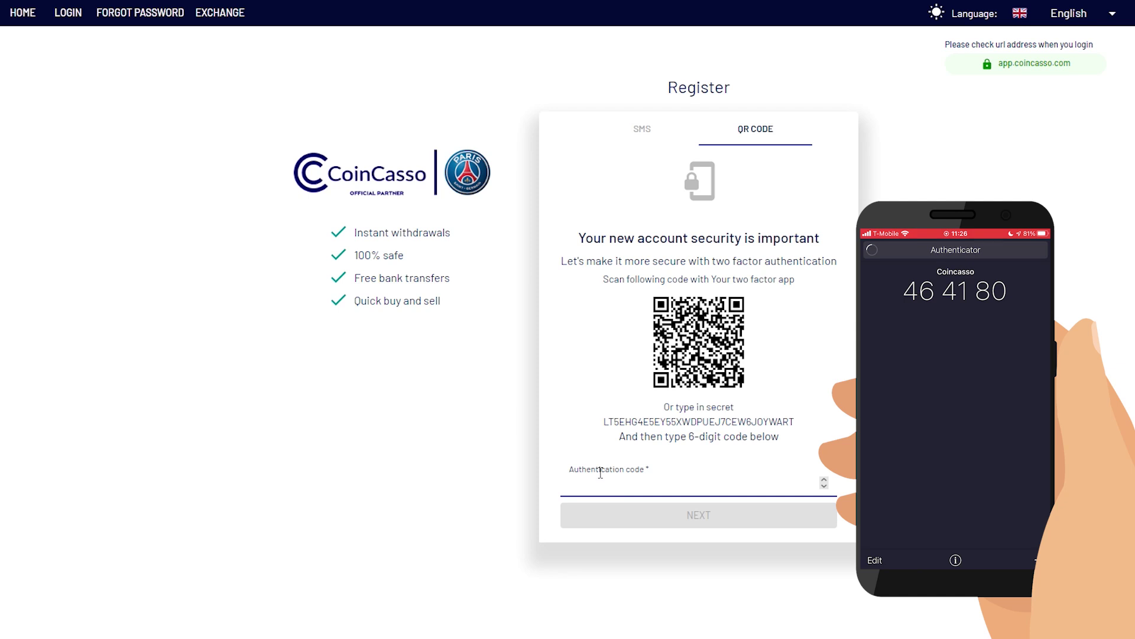
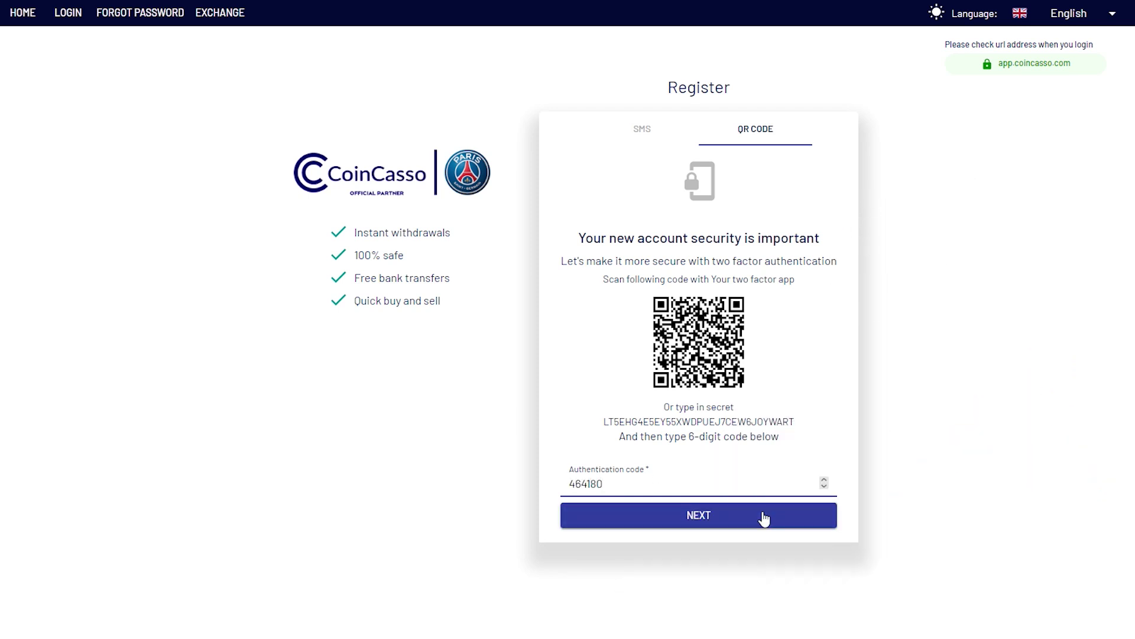
pyautogui.click(763, 517)
# Enter the account email address and the same password in both password fields.
pyautogui.click(727, 150)
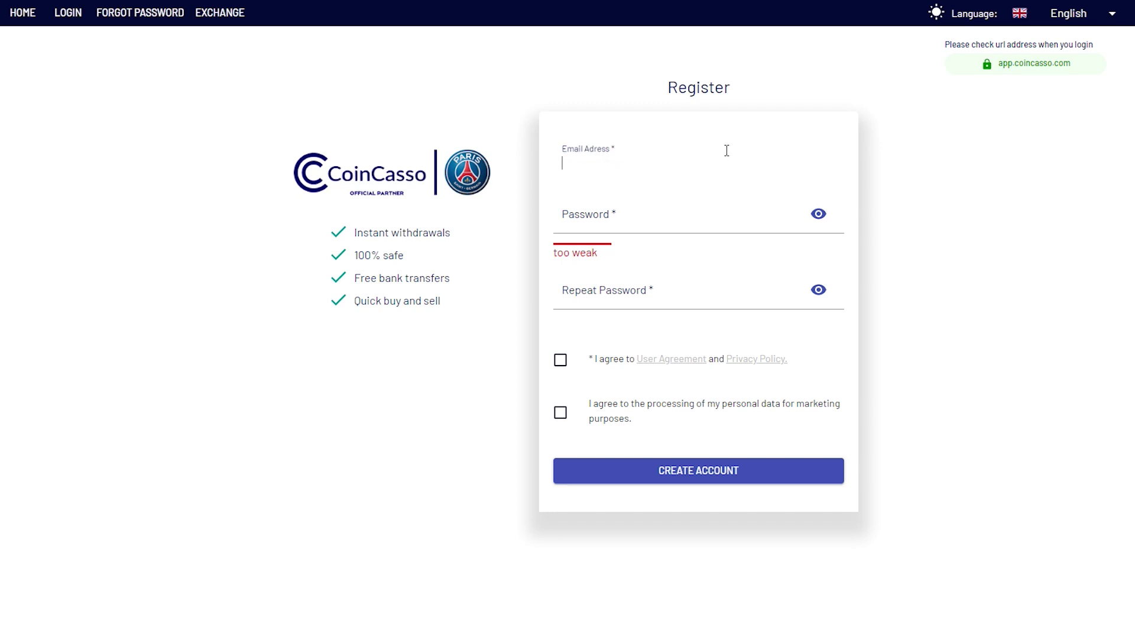
pyautogui.press('Tab')
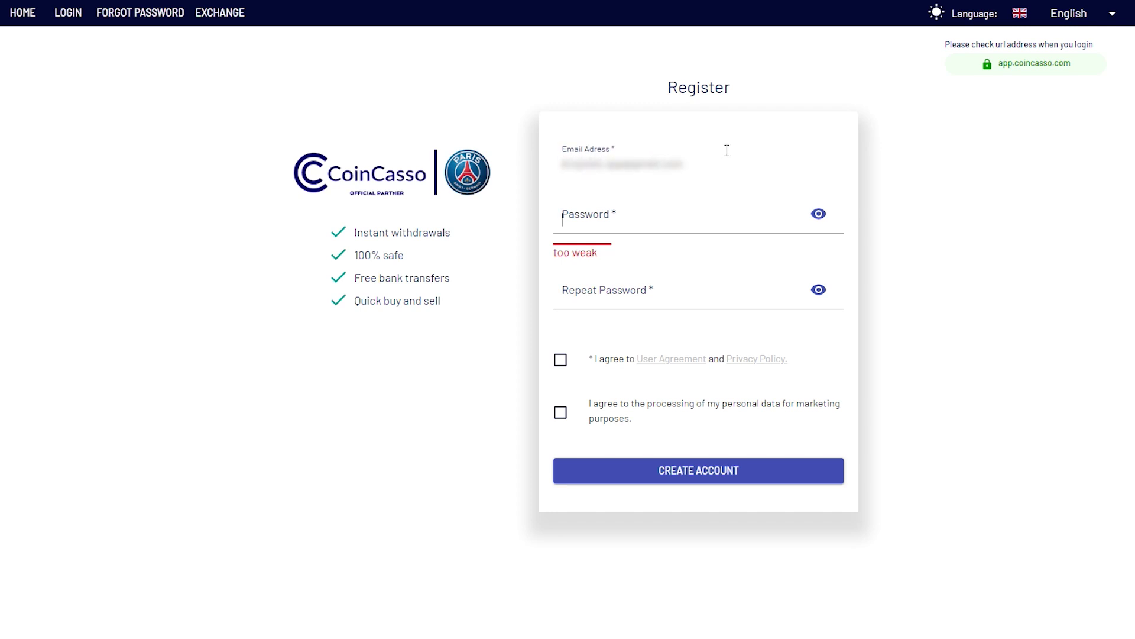
pyautogui.write('••••••••••')
pyautogui.press('Tab')
pyautogui.press('Tab')
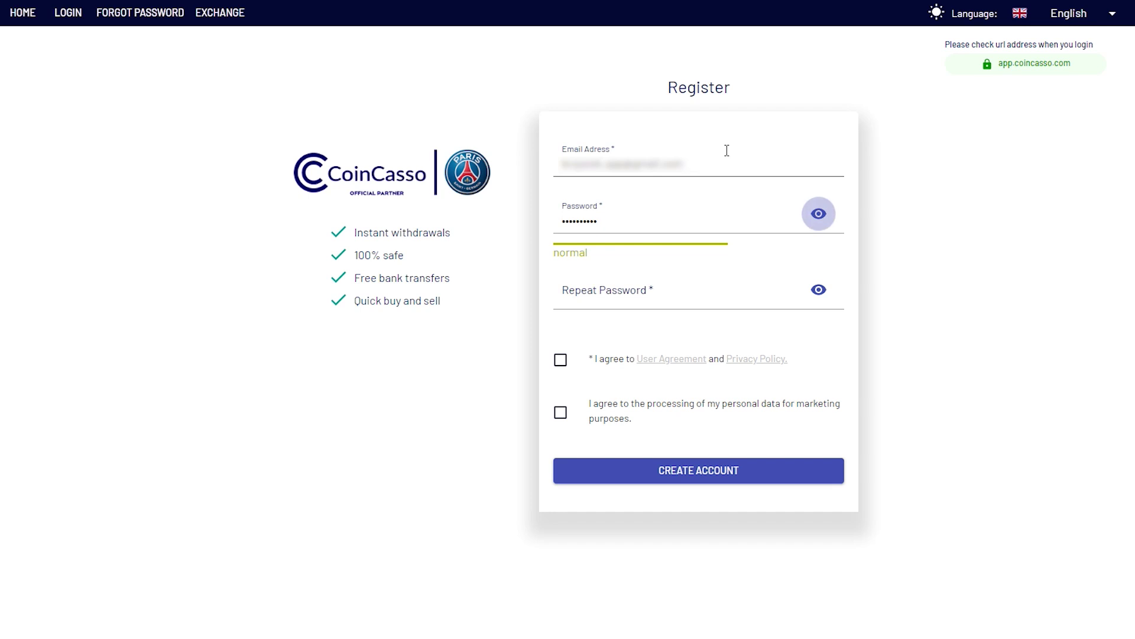
pyautogui.write('••••••••••')
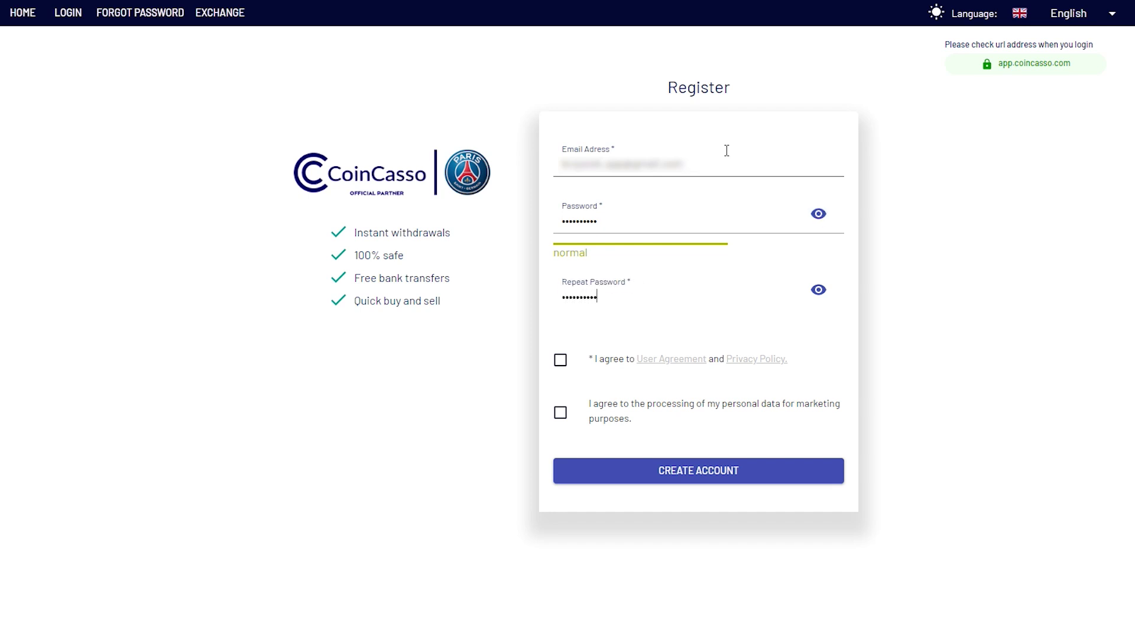
# Accept the User Agreement and marketing consent, then create the account.
pyautogui.click(560, 368)
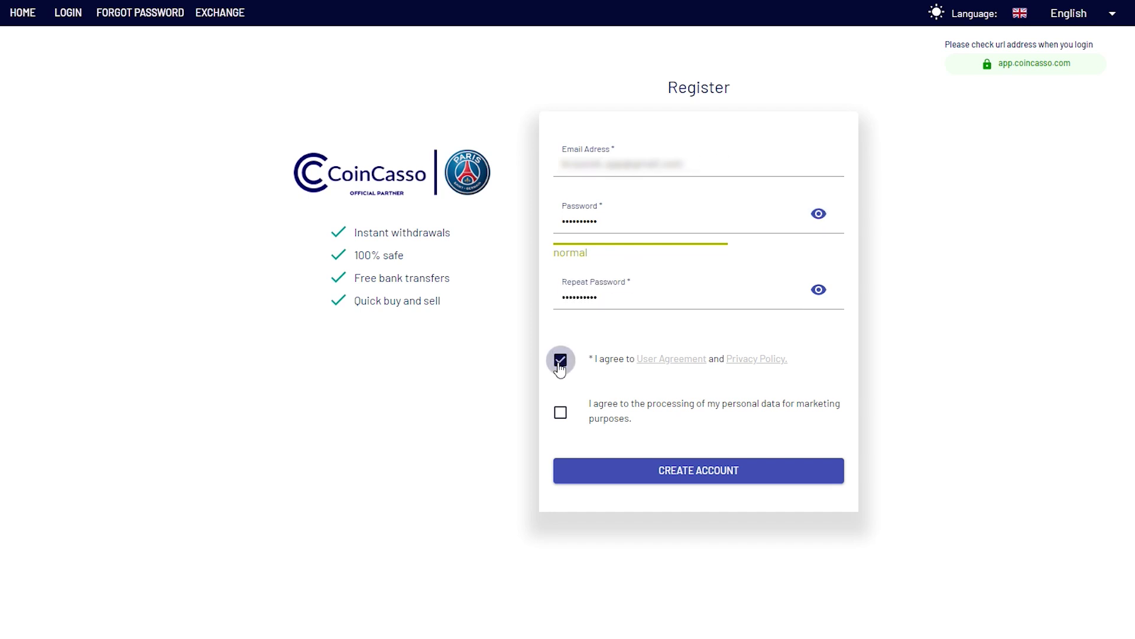
pyautogui.click(560, 417)
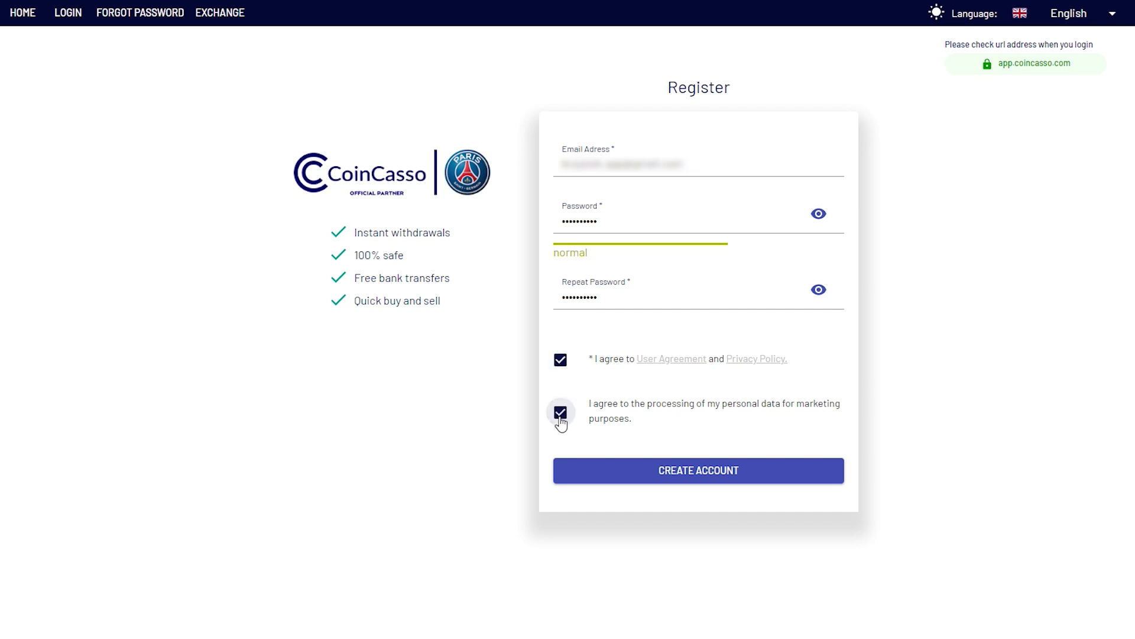
pyautogui.click(800, 470)
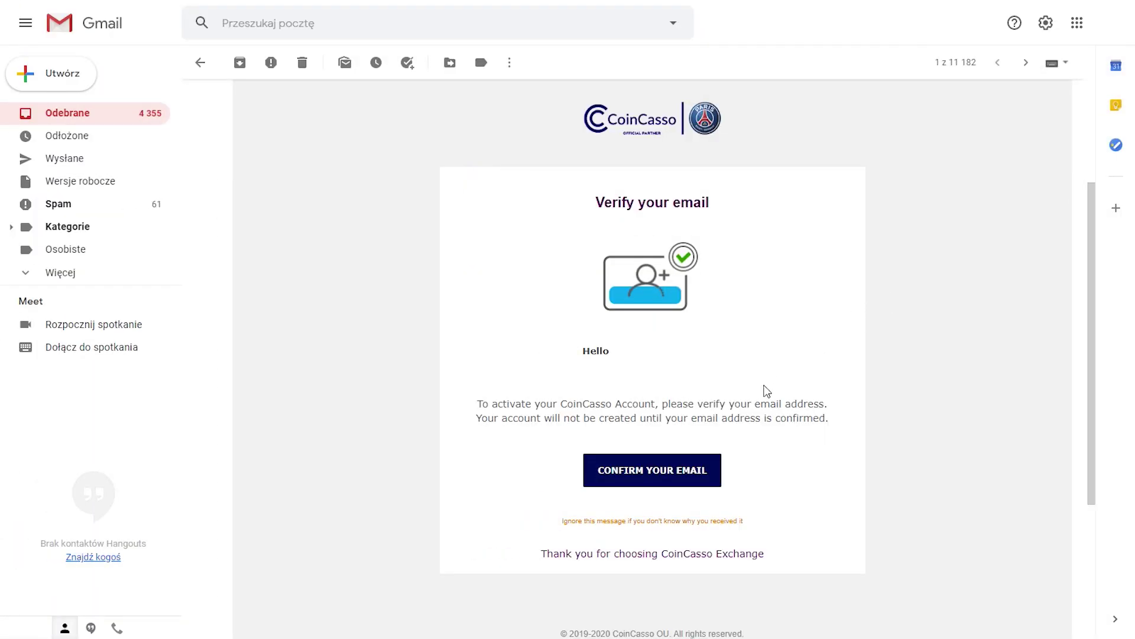
# Confirm the email address from the CoinCasso 'Verify your email' message in Gmail.
pyautogui.click(683, 473)
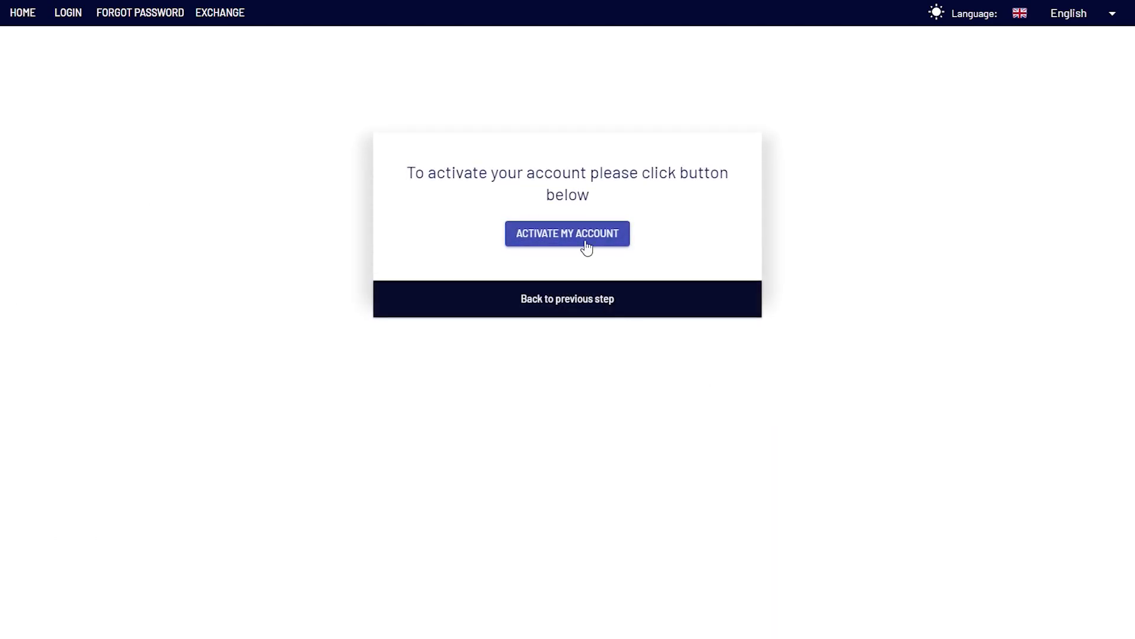
# Activate the account and enter the login email and password.
pyautogui.click(587, 242)
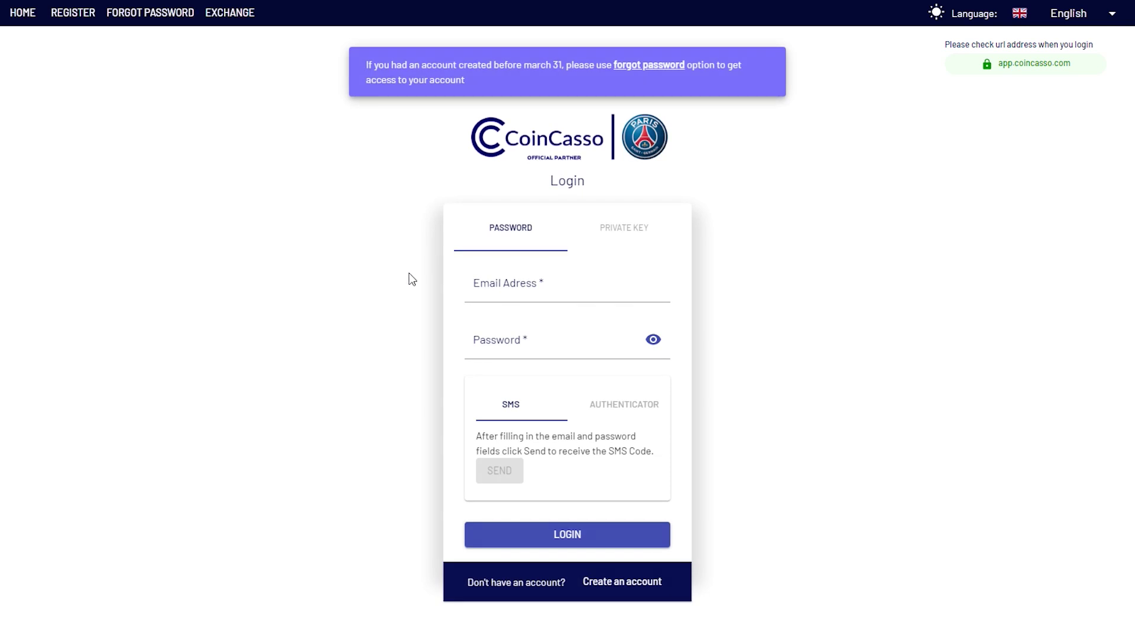
pyautogui.click(590, 287)
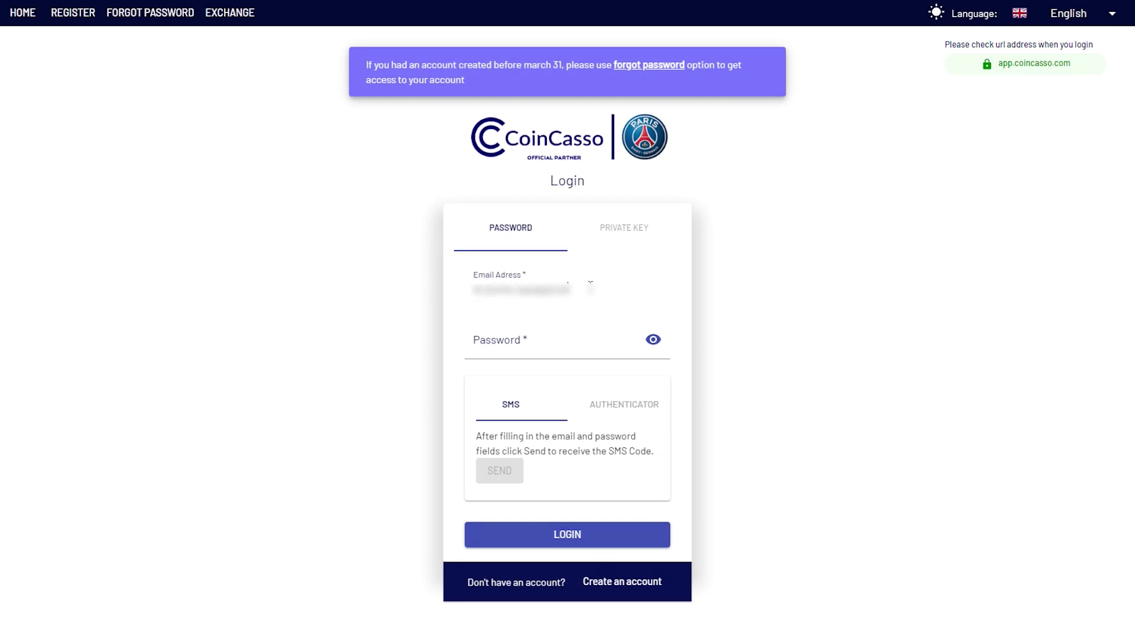
pyautogui.press('Tab')
pyautogui.write('**********')
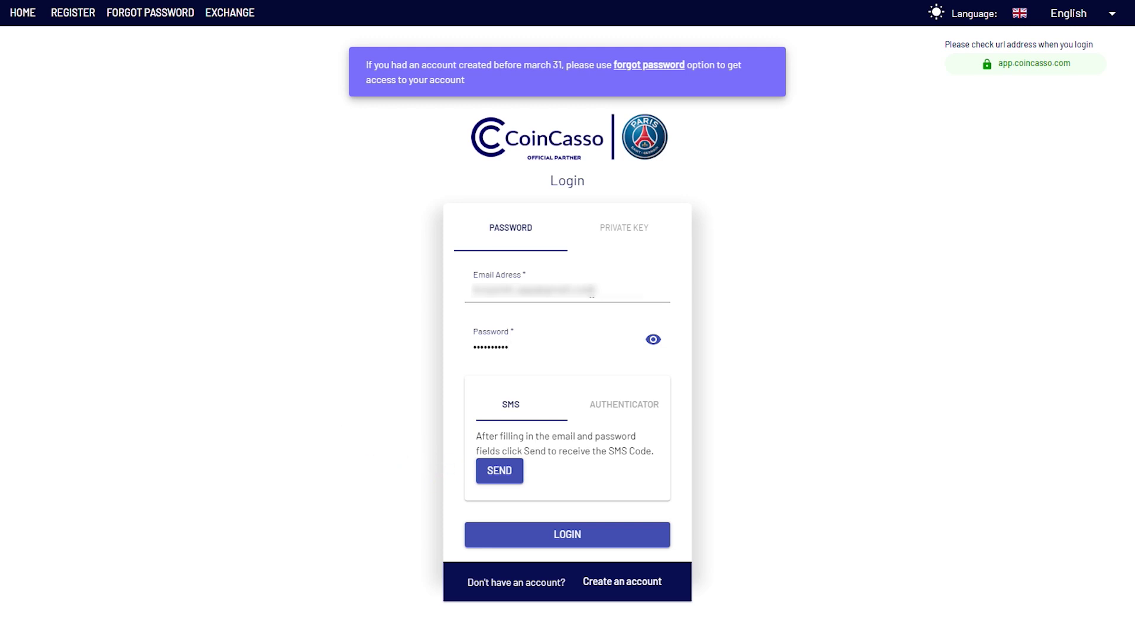
# Log in using the 2FA token from the authenticator app.
pyautogui.click(624, 413)
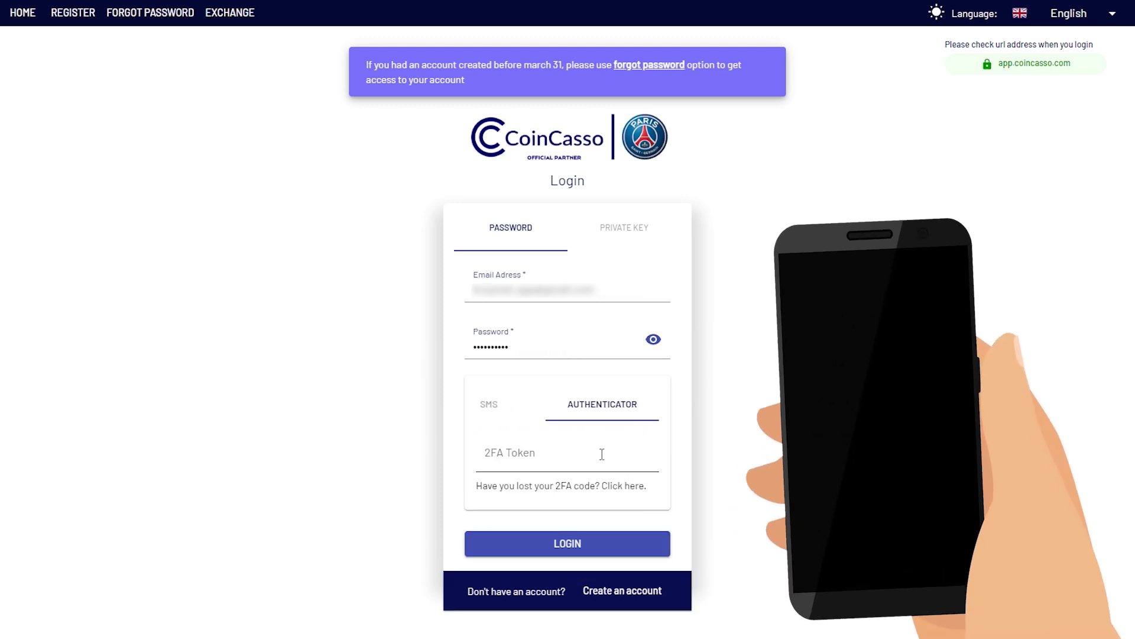
pyautogui.click(602, 454)
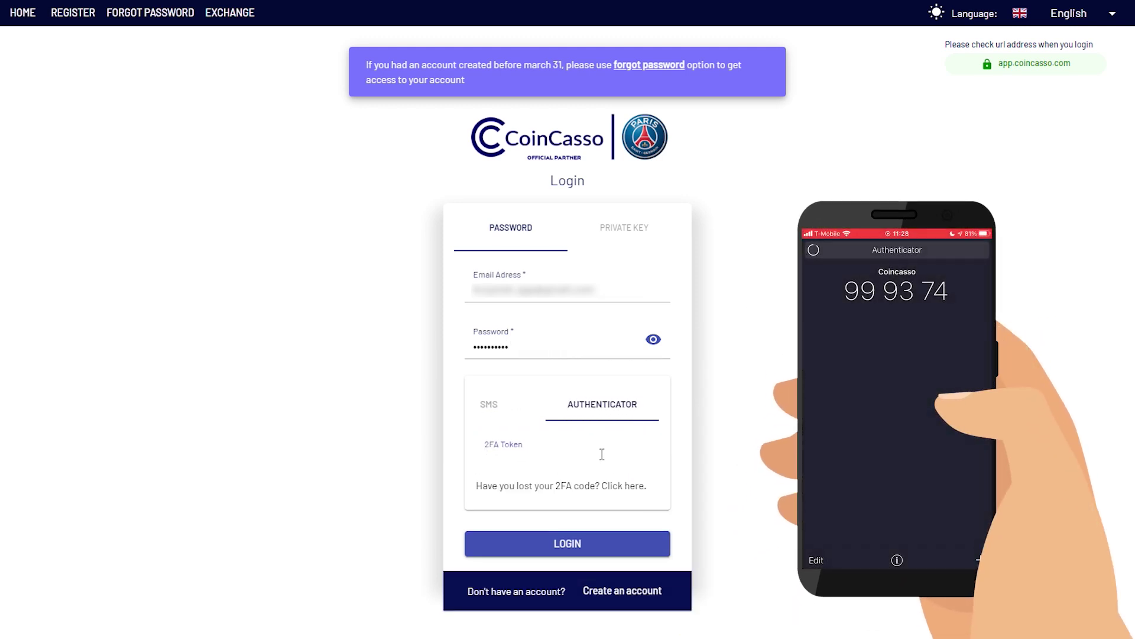
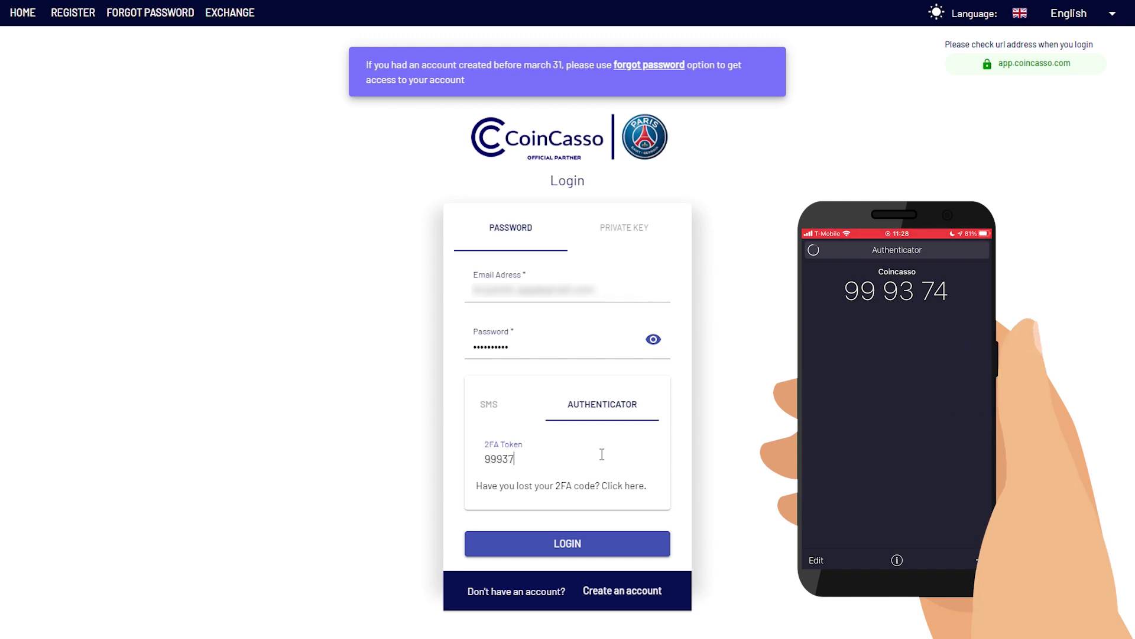
pyautogui.click(638, 542)
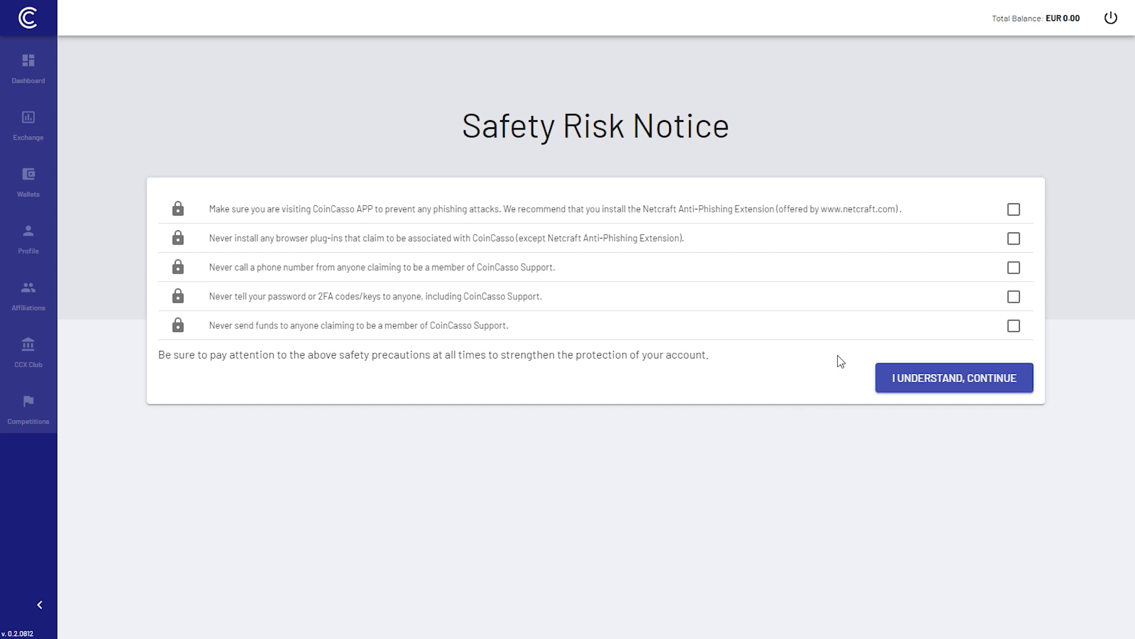
# Acknowledge the phishing, plug-in, phone-scam, code-sharing and fake-support precautions, then continue.
pyautogui.click(1013, 210)
pyautogui.click(1014, 238)
pyautogui.click(1013, 267)
pyautogui.click(1014, 296)
pyautogui.click(1013, 326)
pyautogui.click(1005, 377)
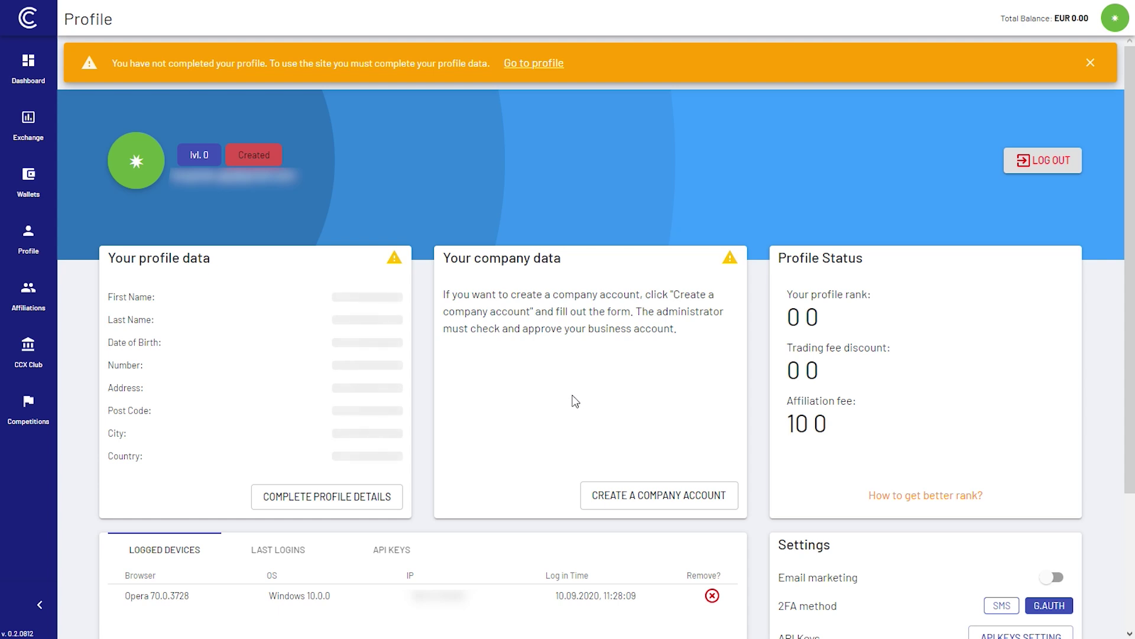
# Fill in the profile details form, then start identity verification from the Profile page.
pyautogui.click(385, 500)
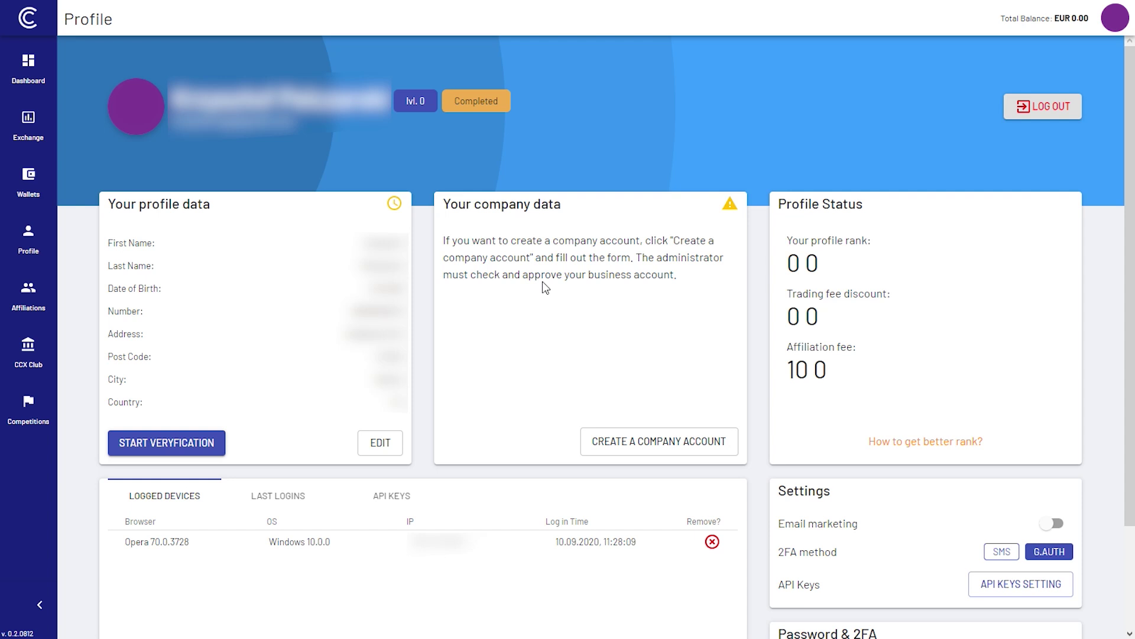
pyautogui.click(213, 450)
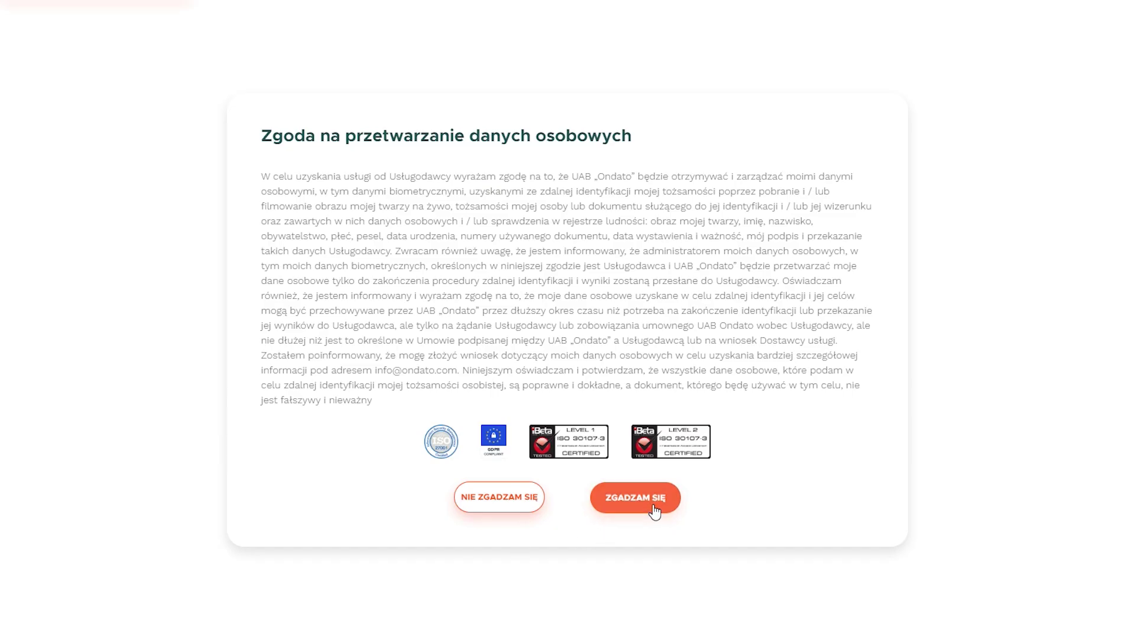
# Accept Ondato's personal data processing consent with ZGADZAM SIĘ.
pyautogui.click(653, 500)
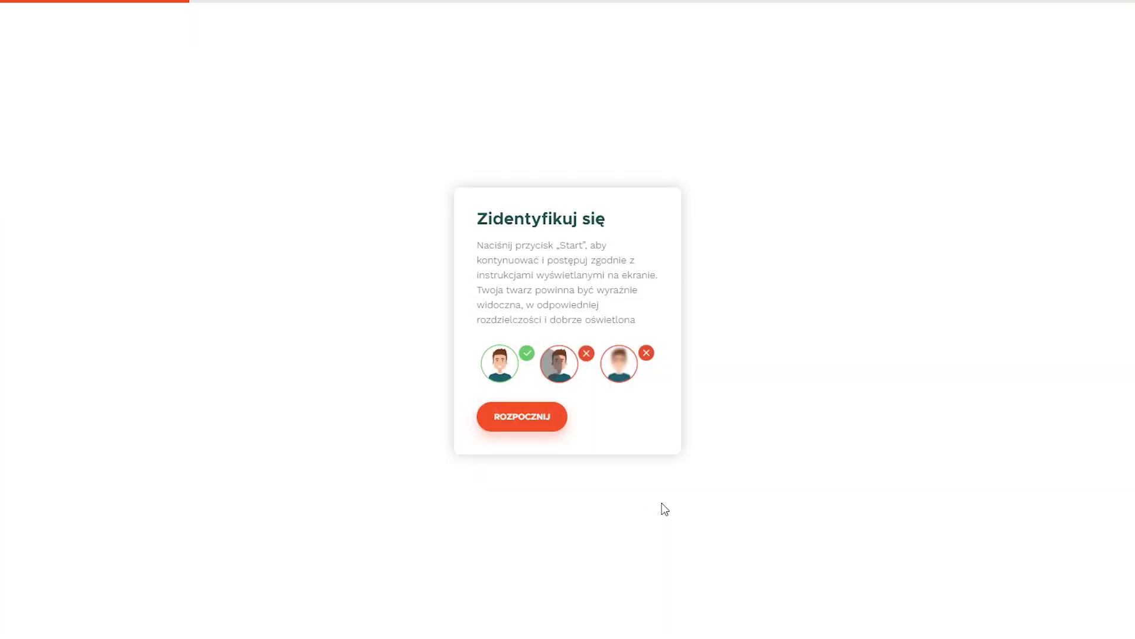